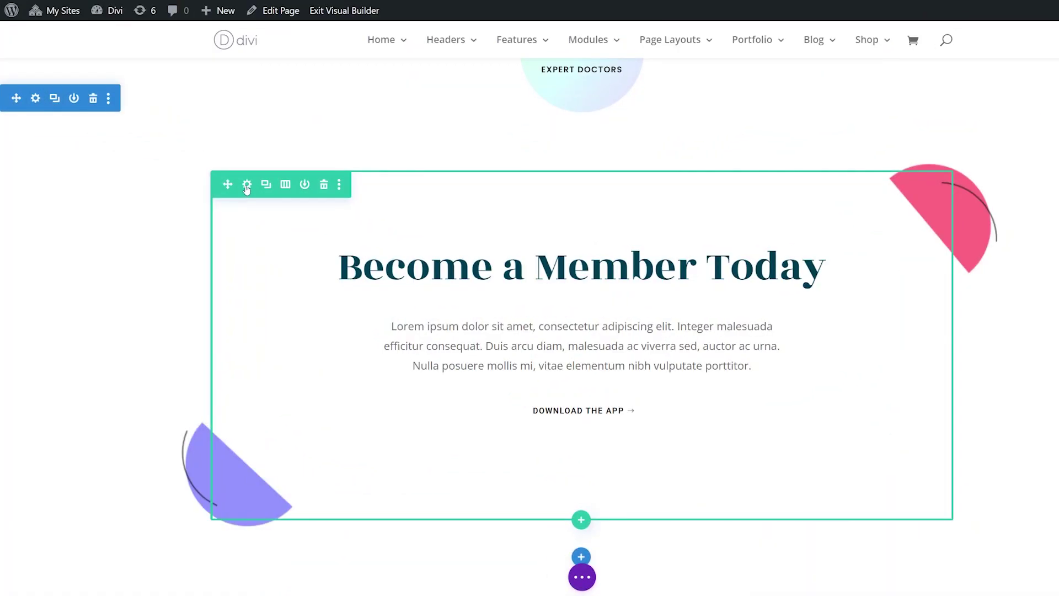
Step: Paste the copied pink-and-mint pastel gradient onto the Become a Member Today row background and save
left_click(247, 185)
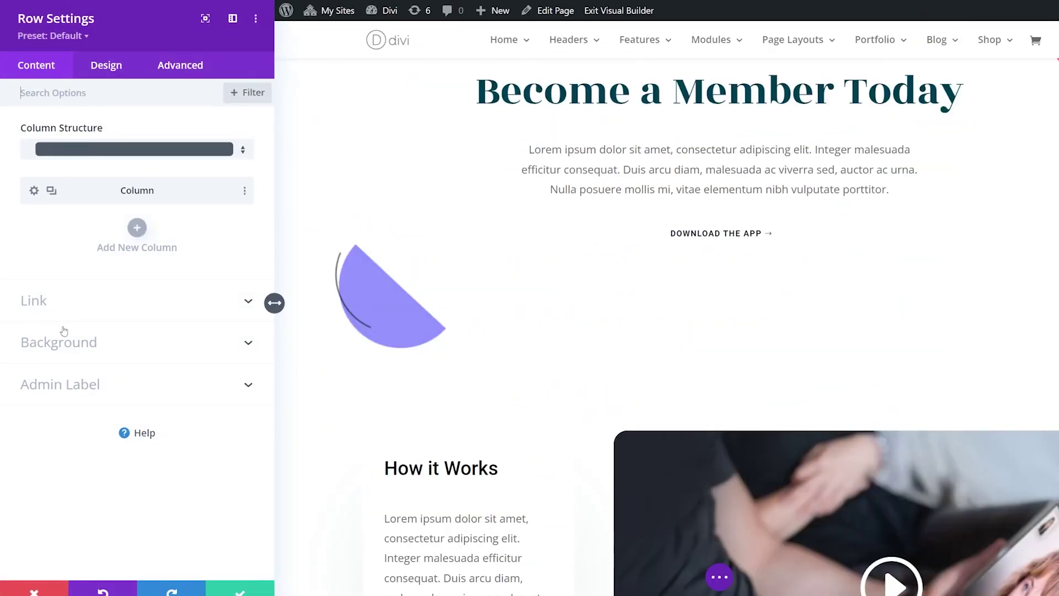
left_click(64, 349)
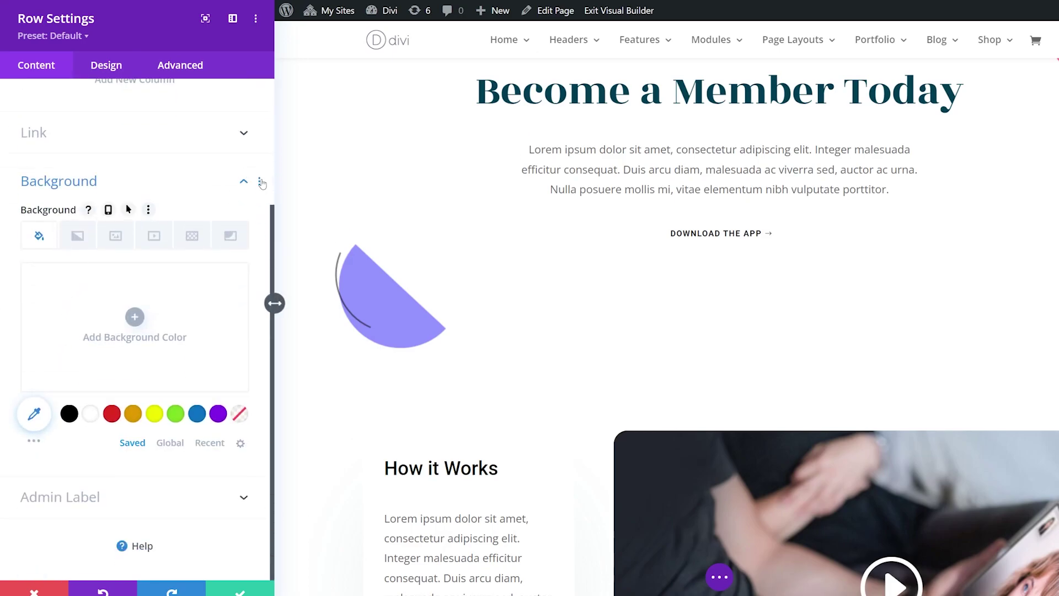
left_click(260, 182)
left_click(245, 221)
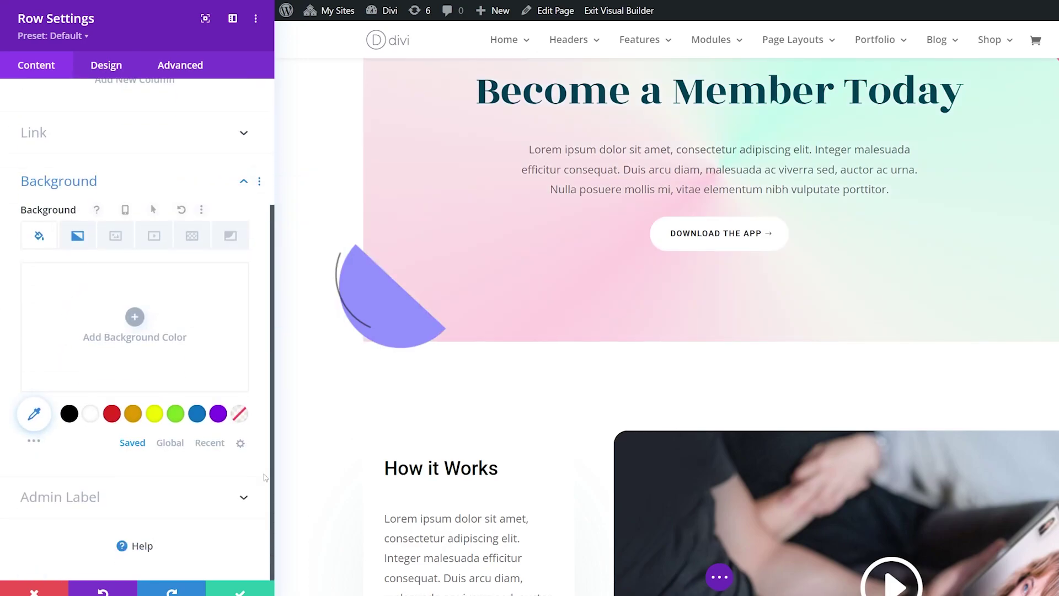
left_click(261, 593)
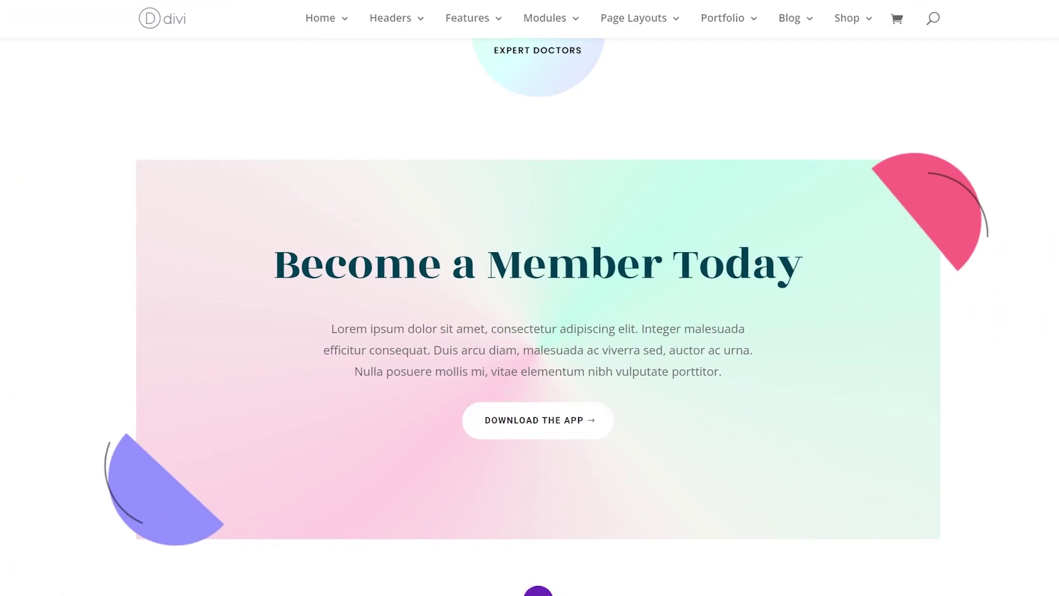
scroll(537, 293, "down", 1)
scroll(537, 292, "down", 1)
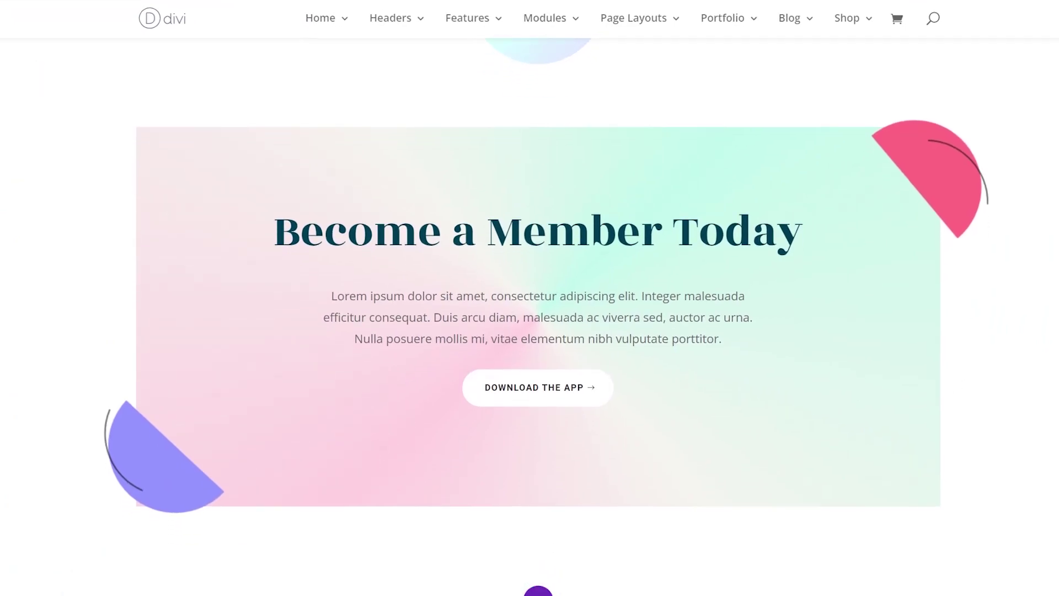
scroll(538, 292, "up", 3)
scroll(538, 292, "down", 2)
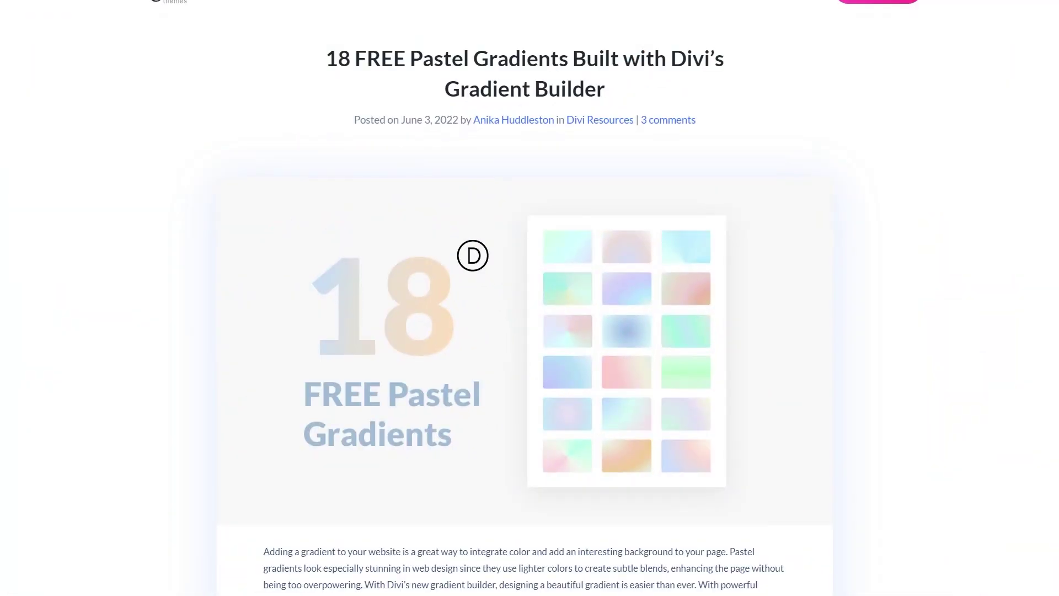
Step: Scroll the article down to its 'Download The 18 FREE Pastel Gradients' section
scroll(529, 298, "down", 20)
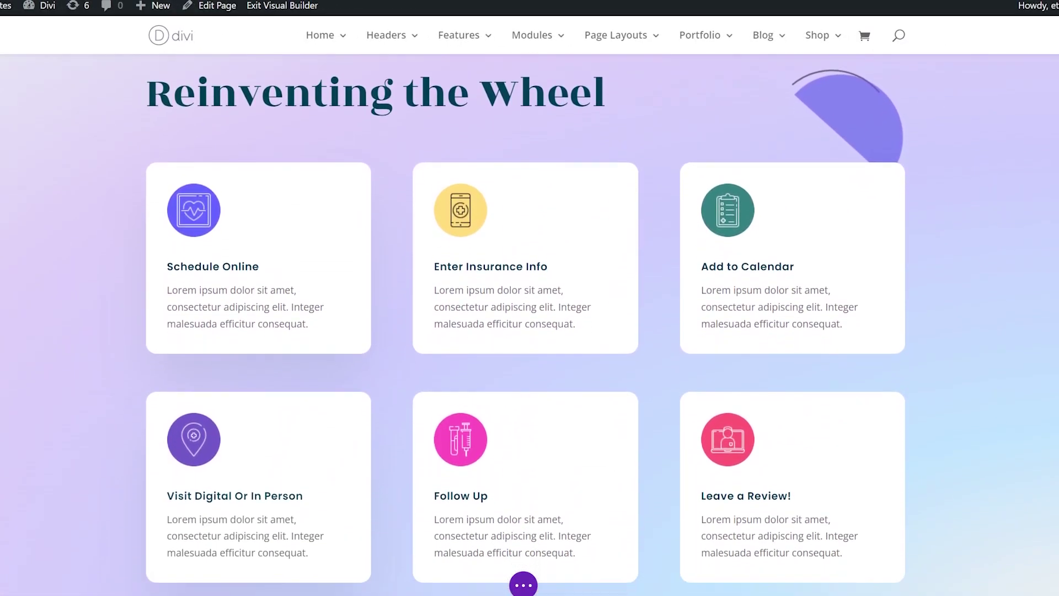
scroll(530, 298, "down", 5)
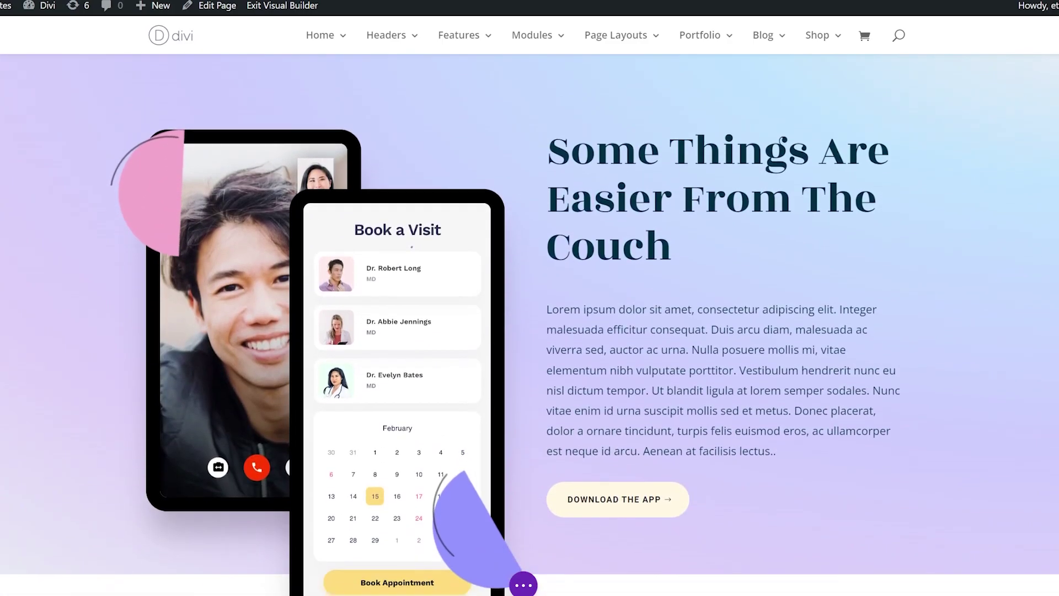
scroll(529, 298, "down", 8)
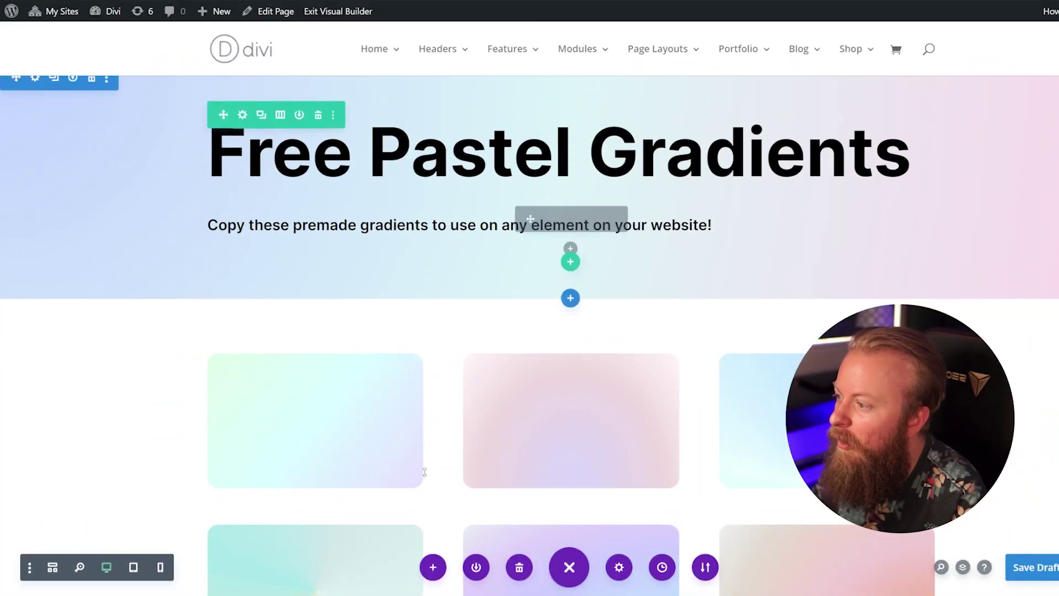
scroll(530, 309, "down", 5)
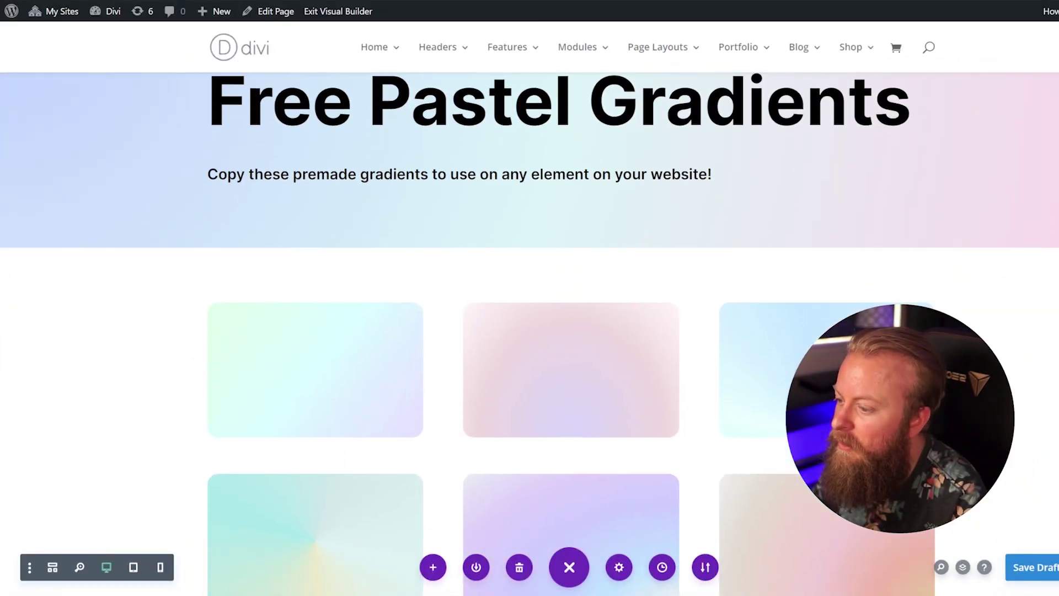
scroll(529, 309, "down", 7)
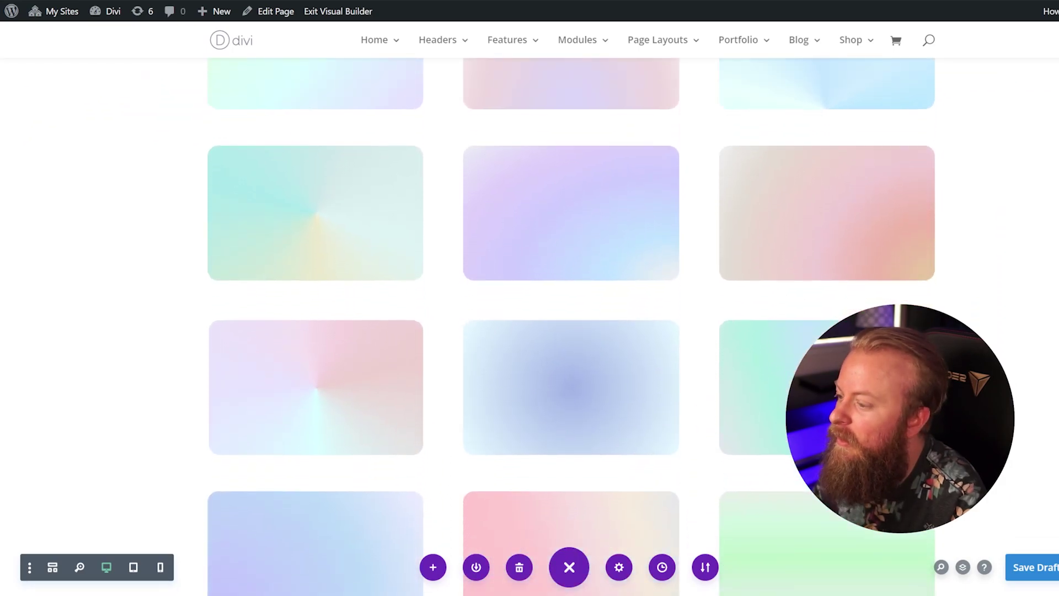
scroll(530, 325, "down", 3)
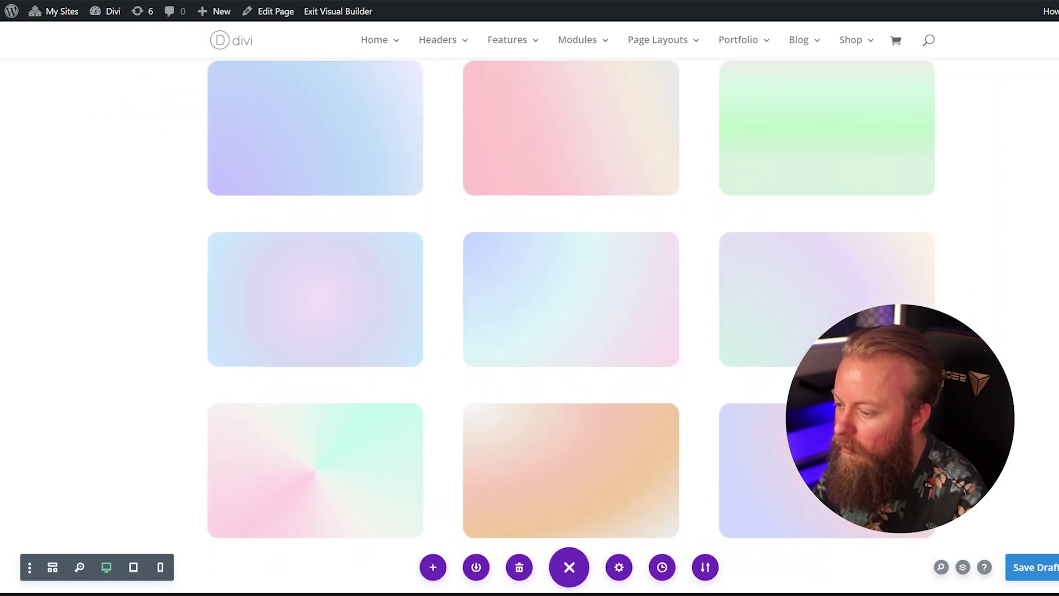
scroll(530, 325, "up", 10)
scroll(530, 309, "up", 1)
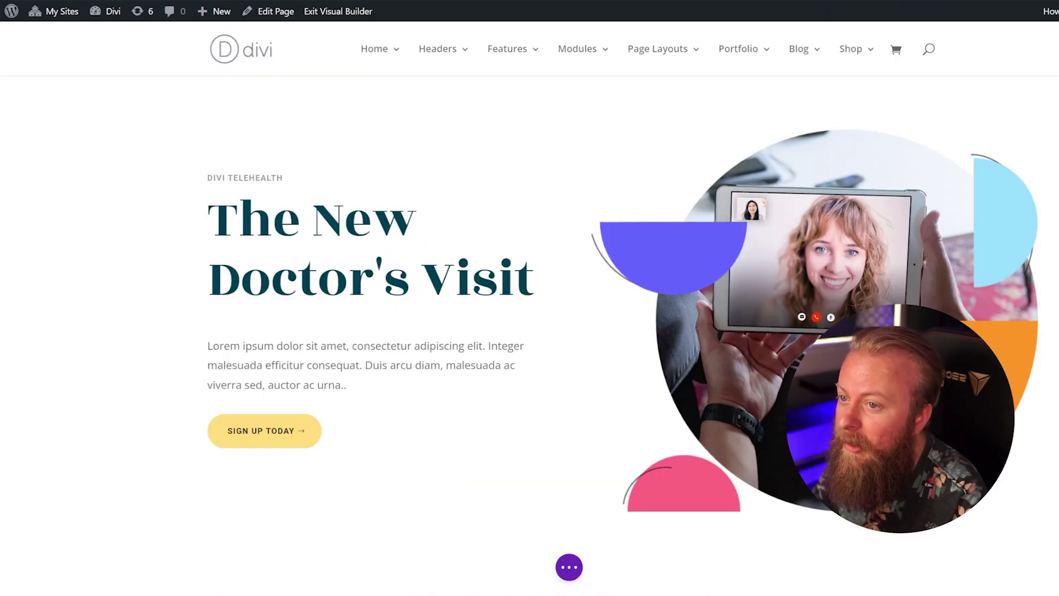
Step: Scroll down the telehealth page past the Why Choose Us circles toward the gradient card grid
scroll(529, 325, "down", 1)
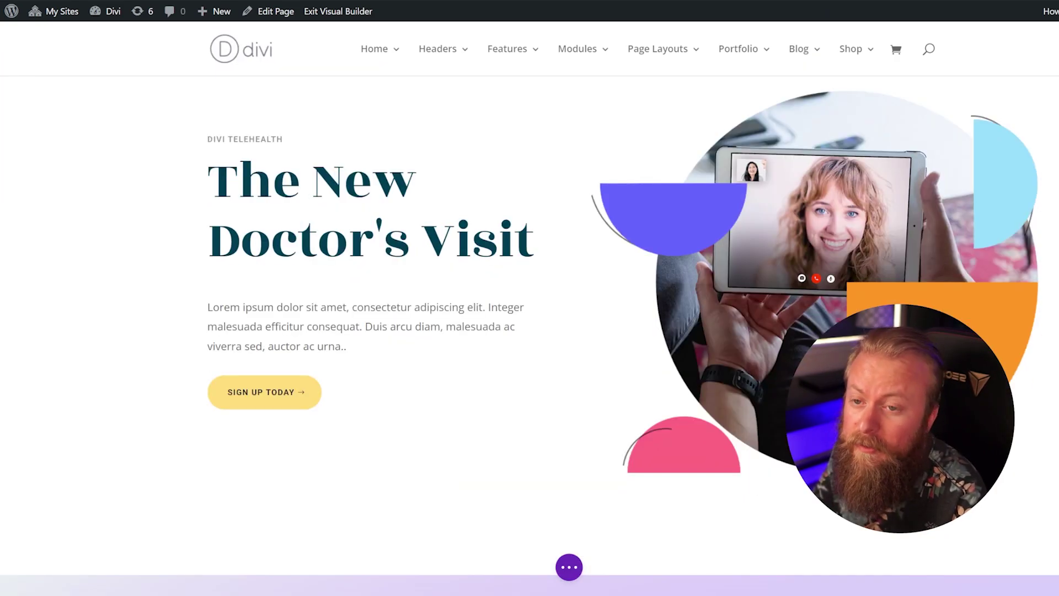
scroll(529, 326, "down", 10)
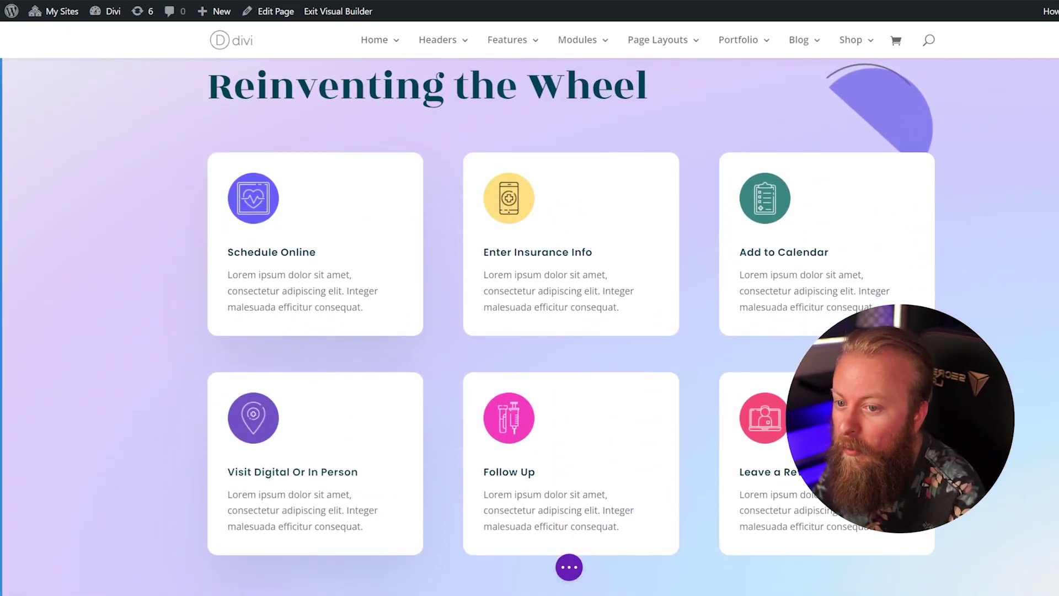
scroll(529, 325, "down", 20)
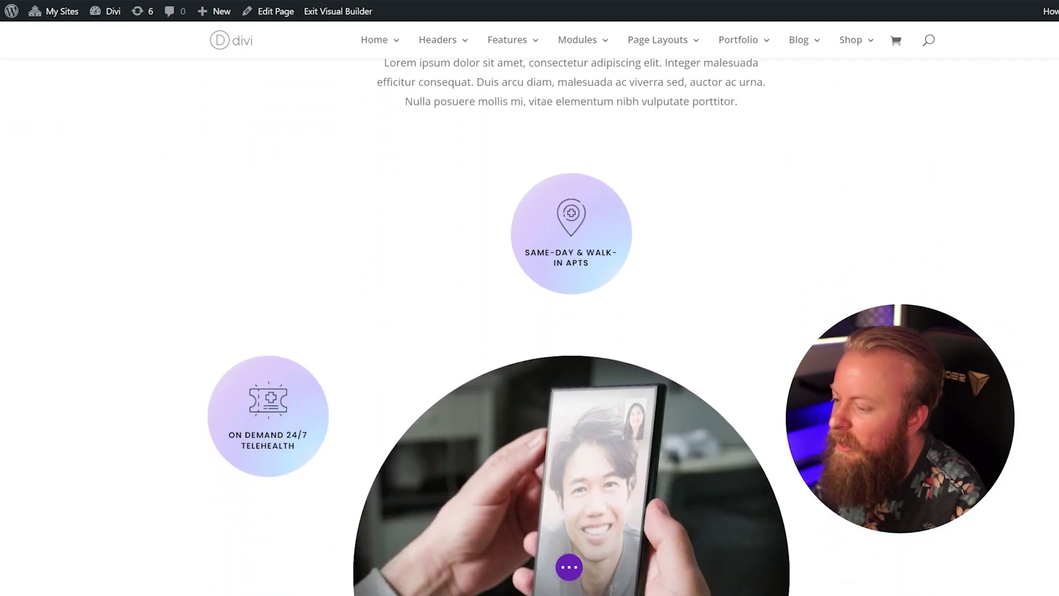
scroll(360, 170, "down", 3)
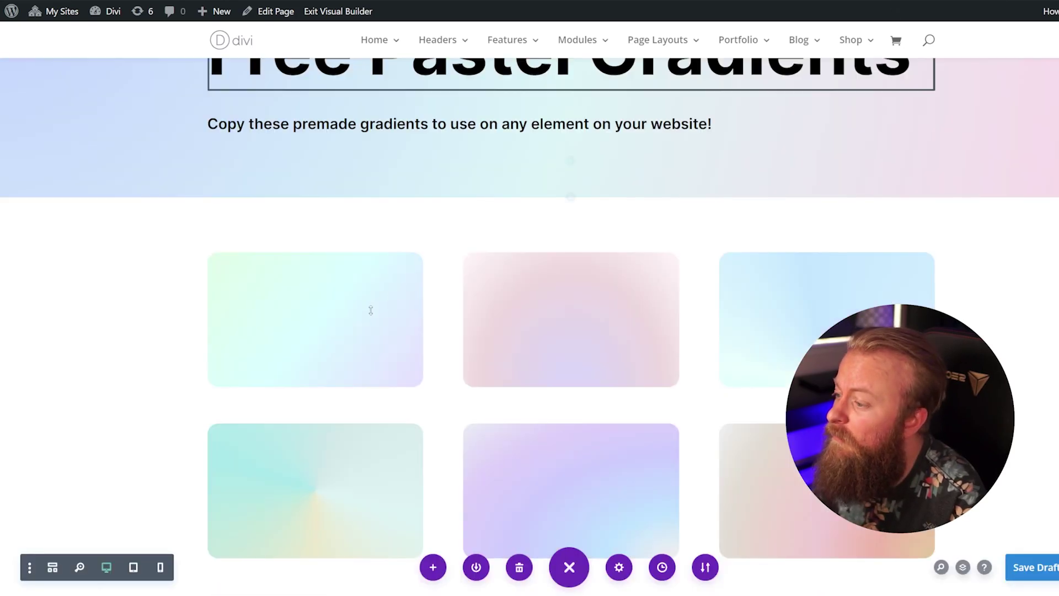
Step: Copy the lavender-pink swirl gradient from the library card's divider background settings
scroll(344, 461, "down", 10)
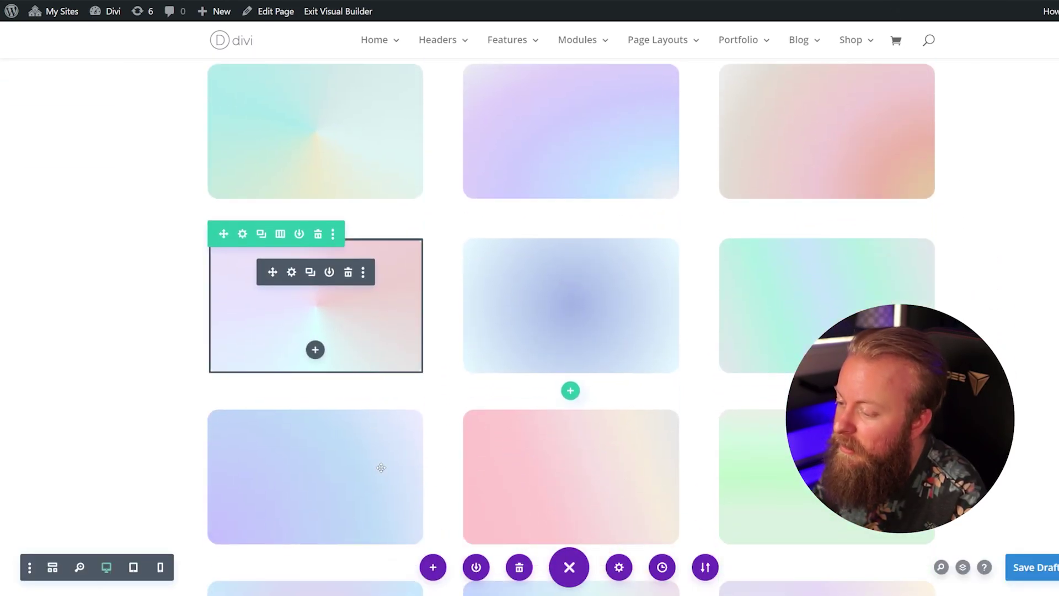
scroll(549, 297, "up", 2)
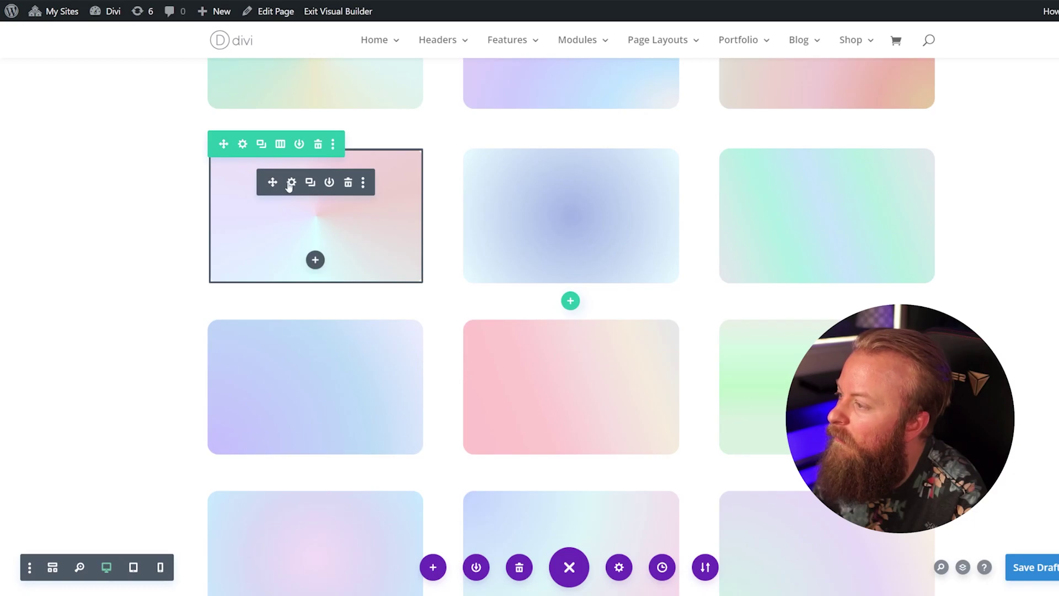
left_click(292, 183)
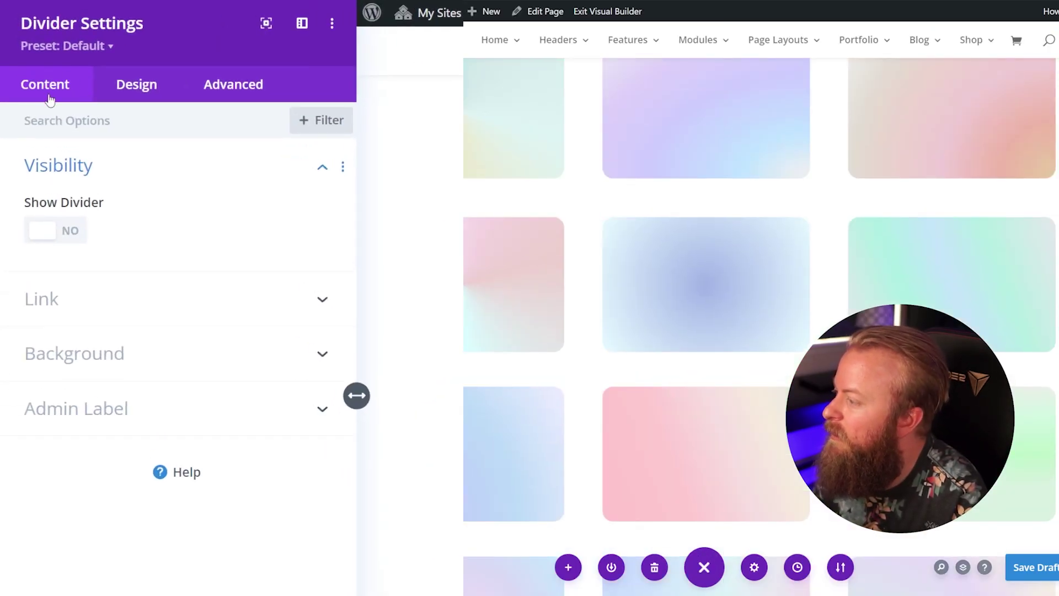
left_click(184, 362)
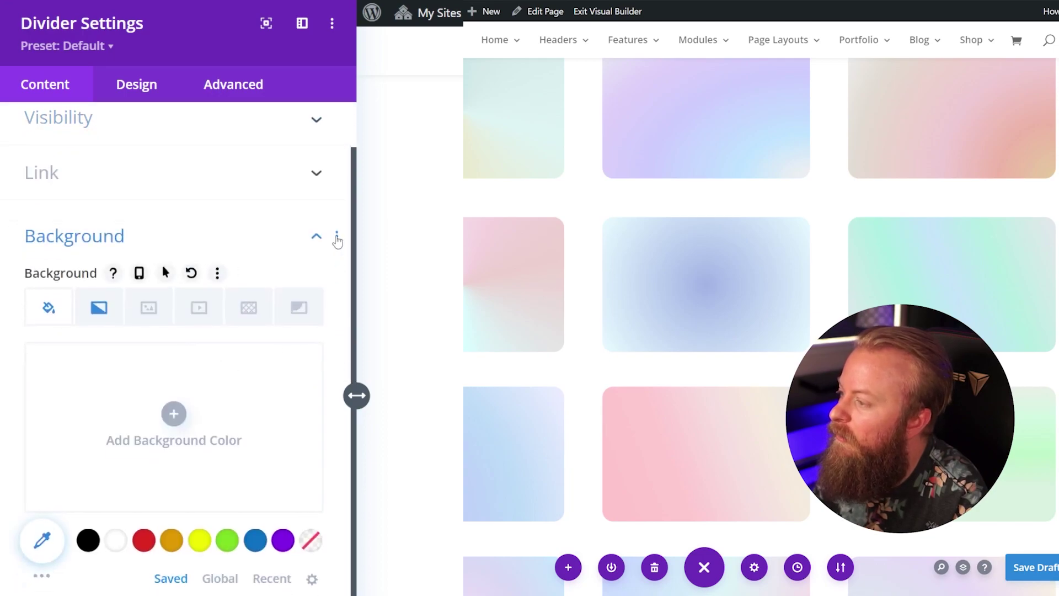
left_click(337, 237)
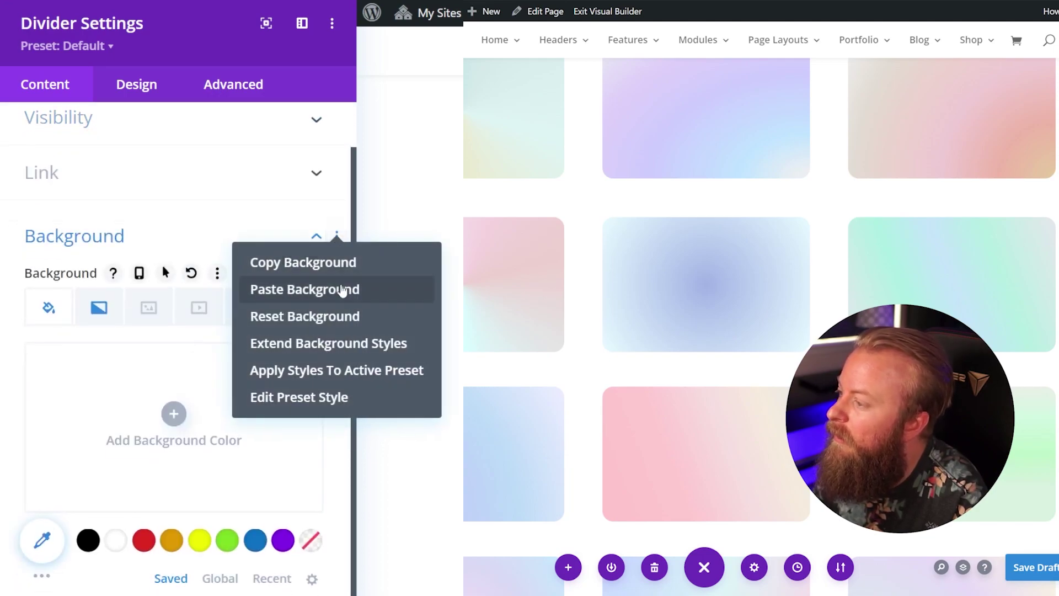
left_click(341, 266)
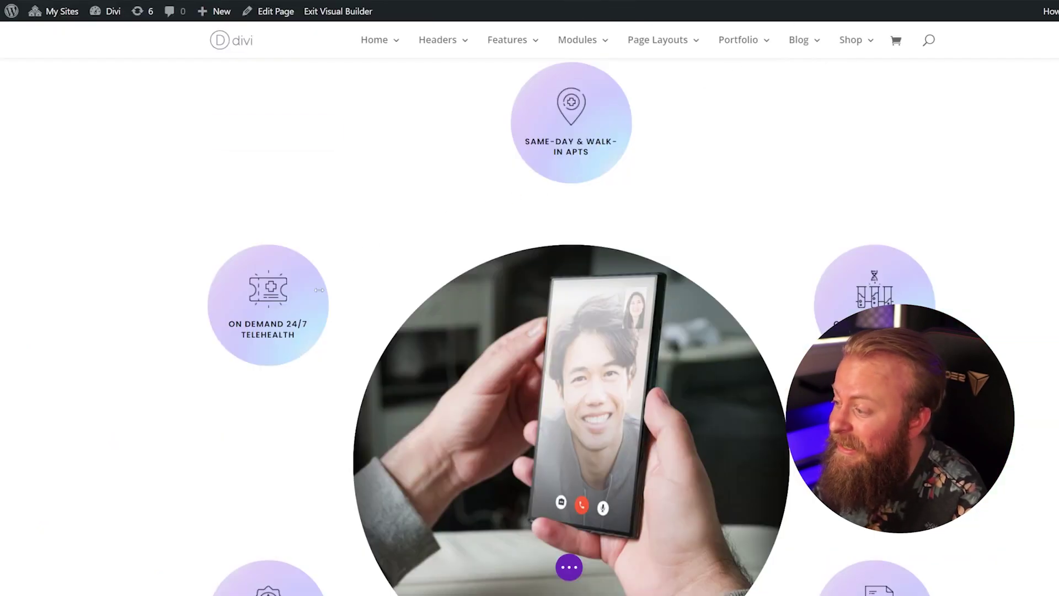
mouse_move(307, 296)
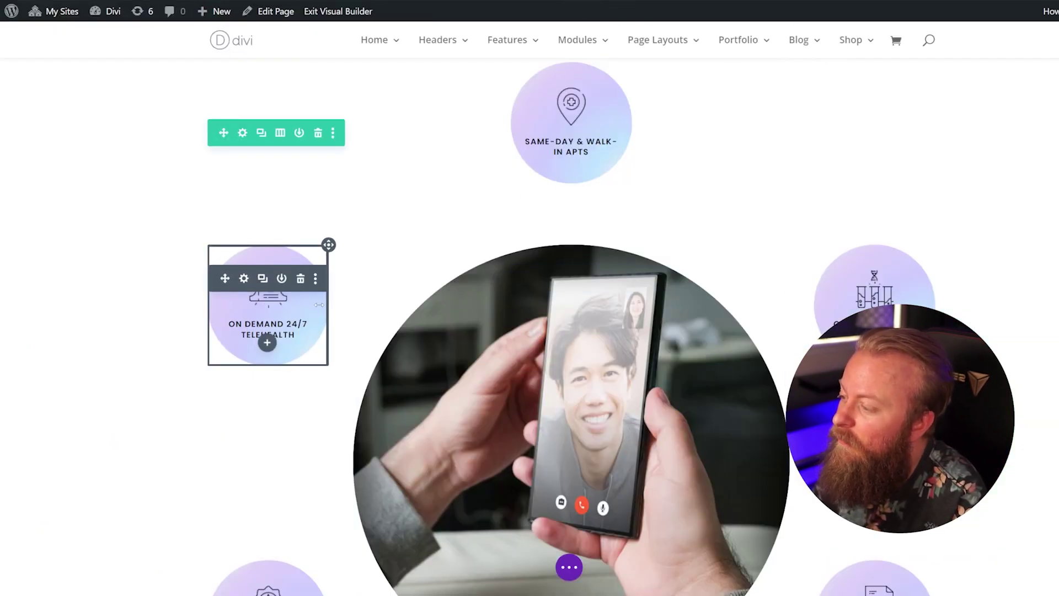
Step: Paste the copied pink swirl gradient into the On Demand 24/7 Telehealth blurb's background
left_click(244, 279)
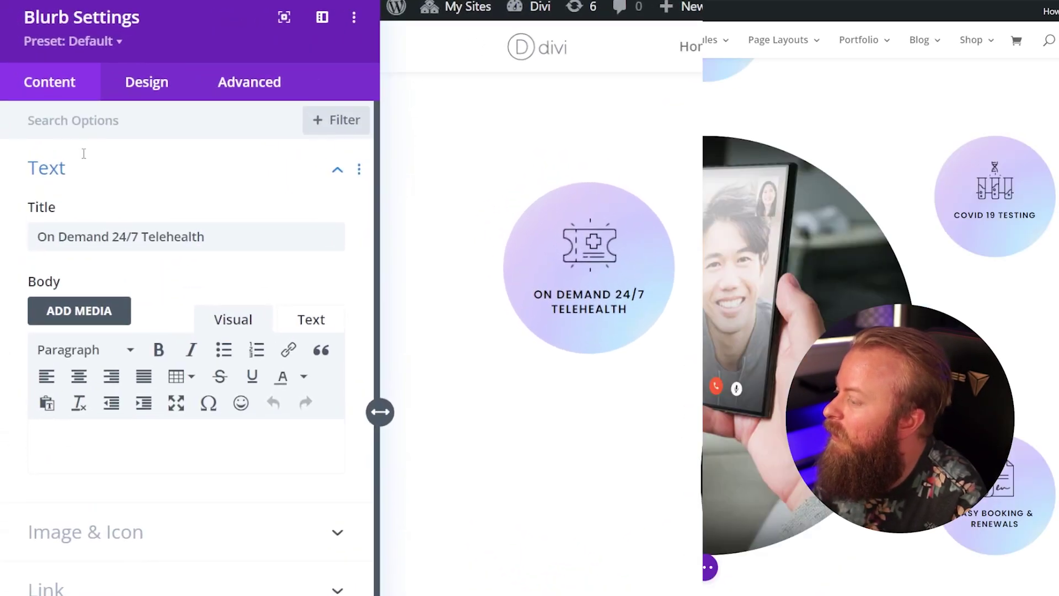
scroll(345, 259, "down", 5)
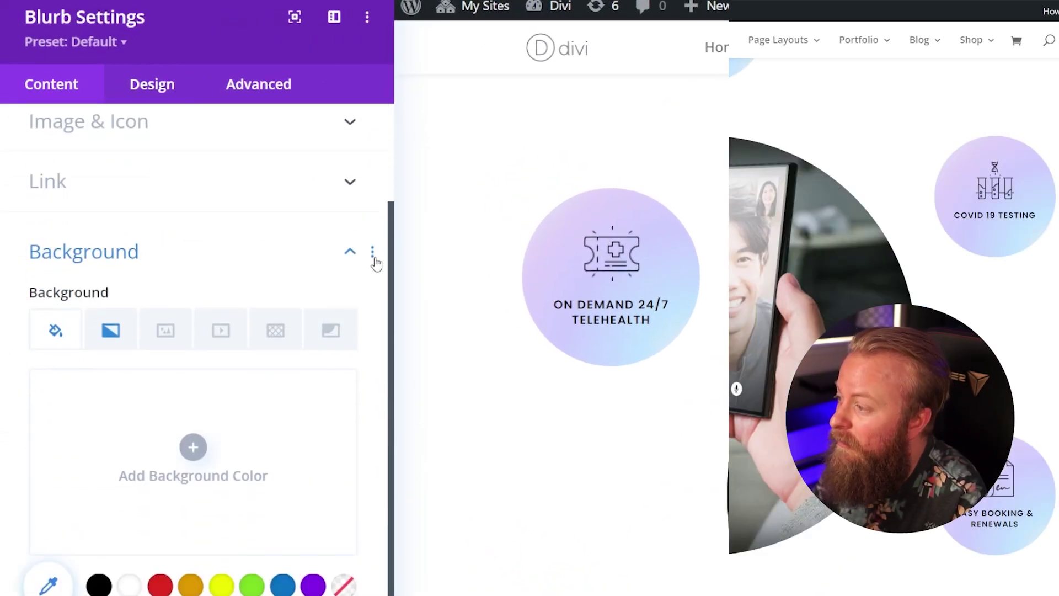
left_click(372, 254)
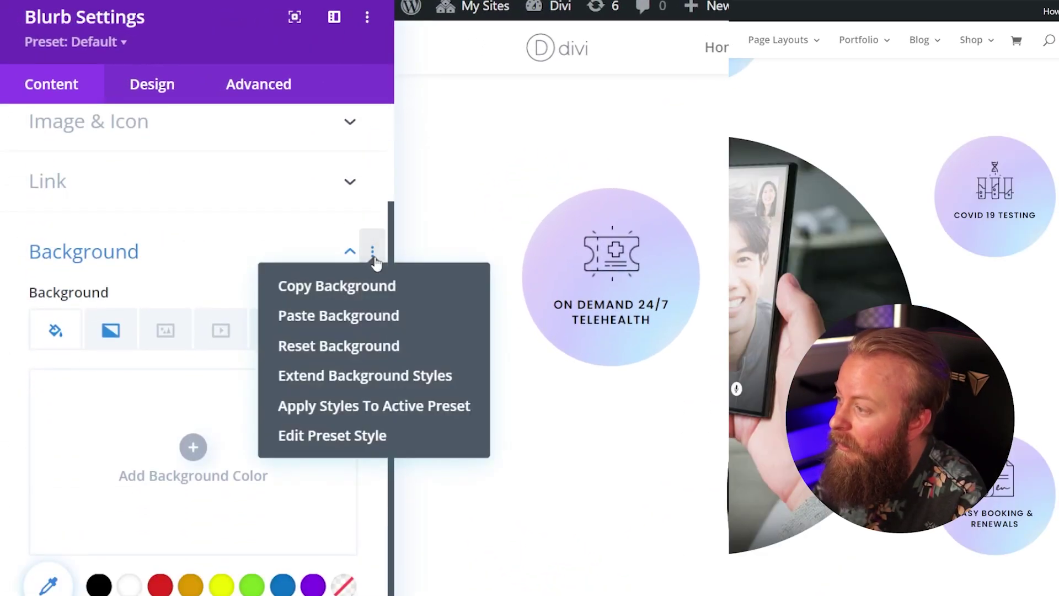
left_click(362, 319)
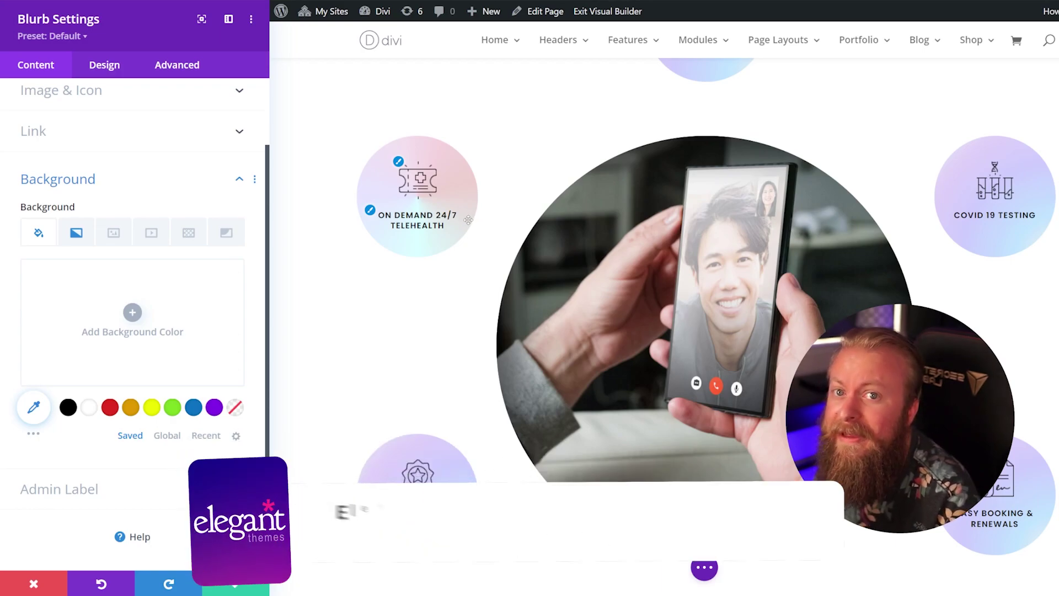
Step: Save and close the divider's settings
scroll(468, 219, "down", 10)
scroll(487, 321, "down", 1)
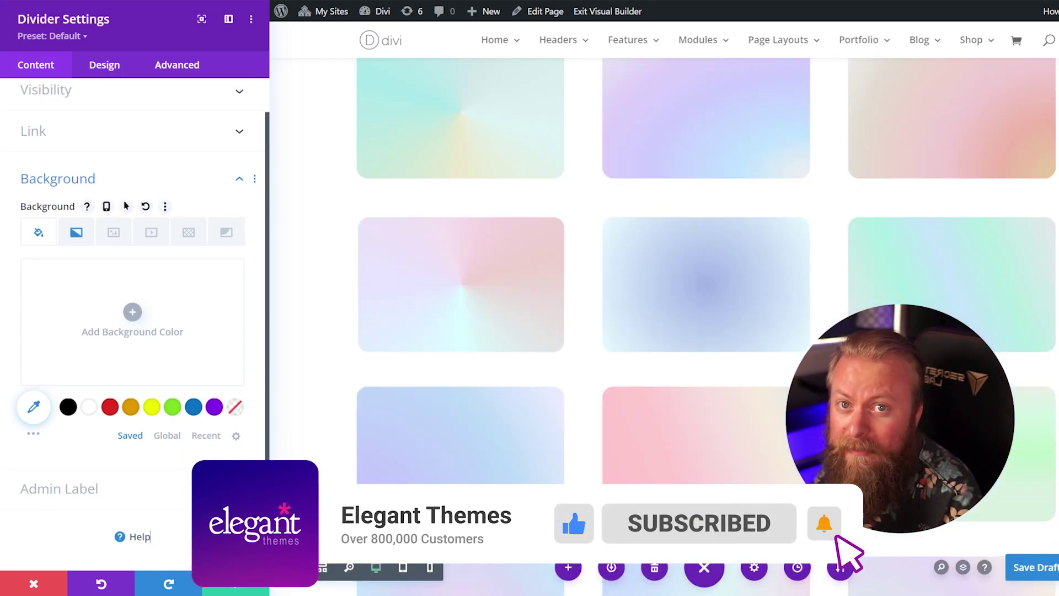
scroll(700, 301, "up", 10)
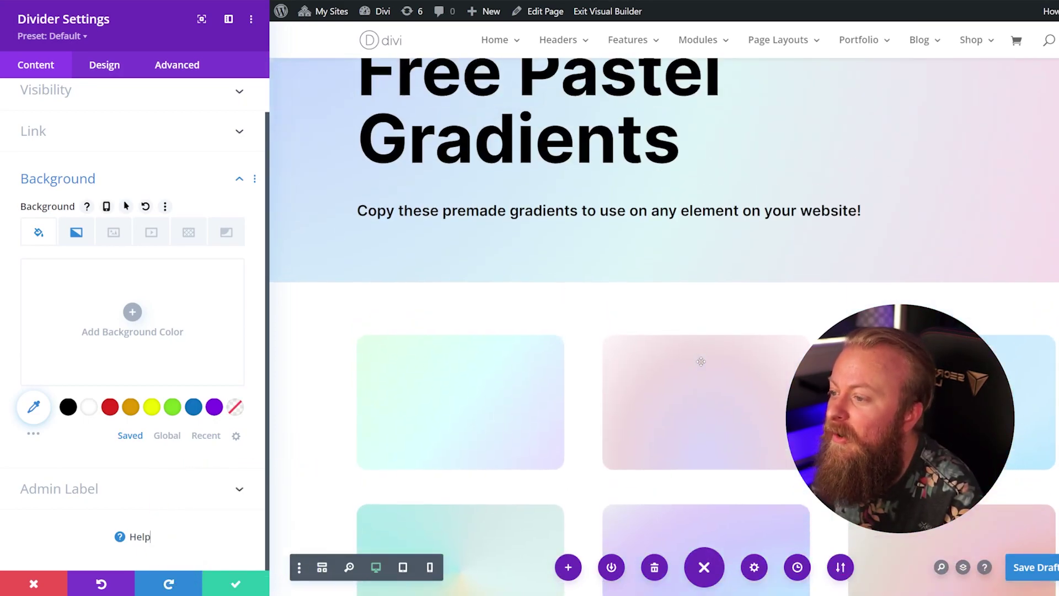
scroll(686, 387, "down", 15)
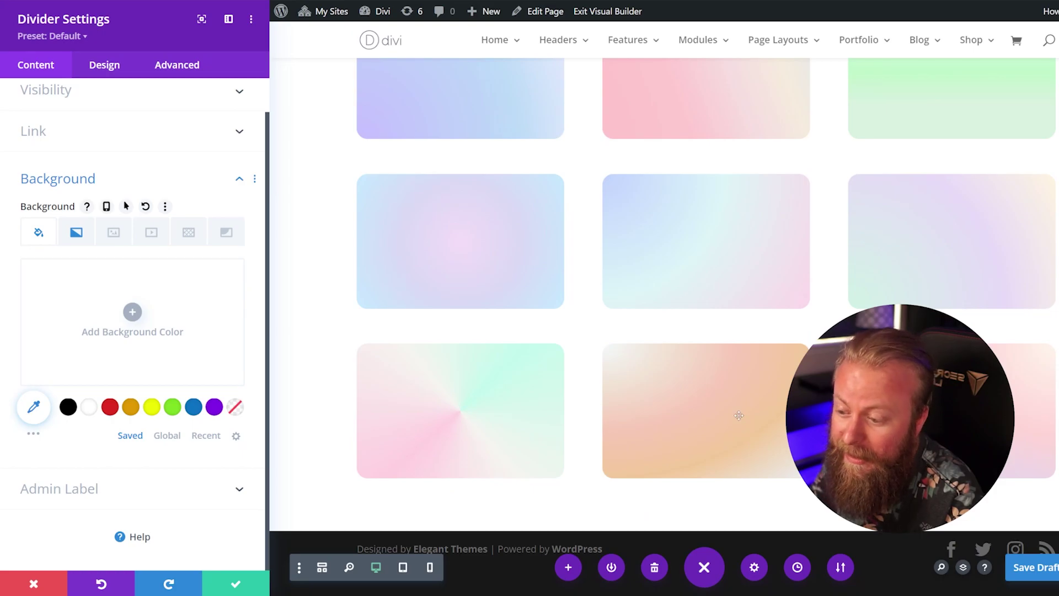
left_click(231, 583)
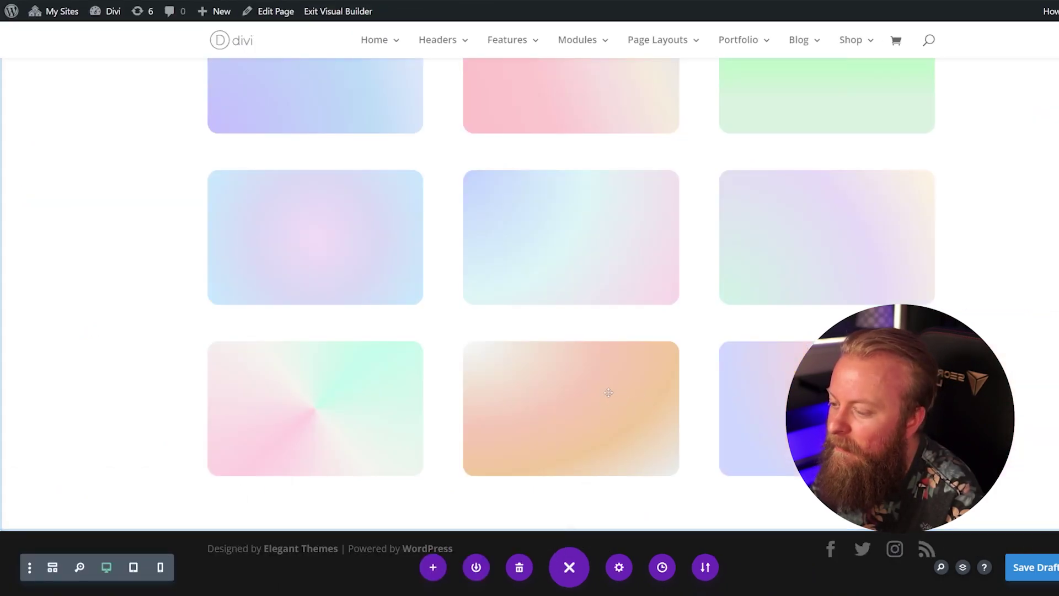
Step: Copy the peach-orange pastel gradient from the peach library card's background
left_click(546, 375)
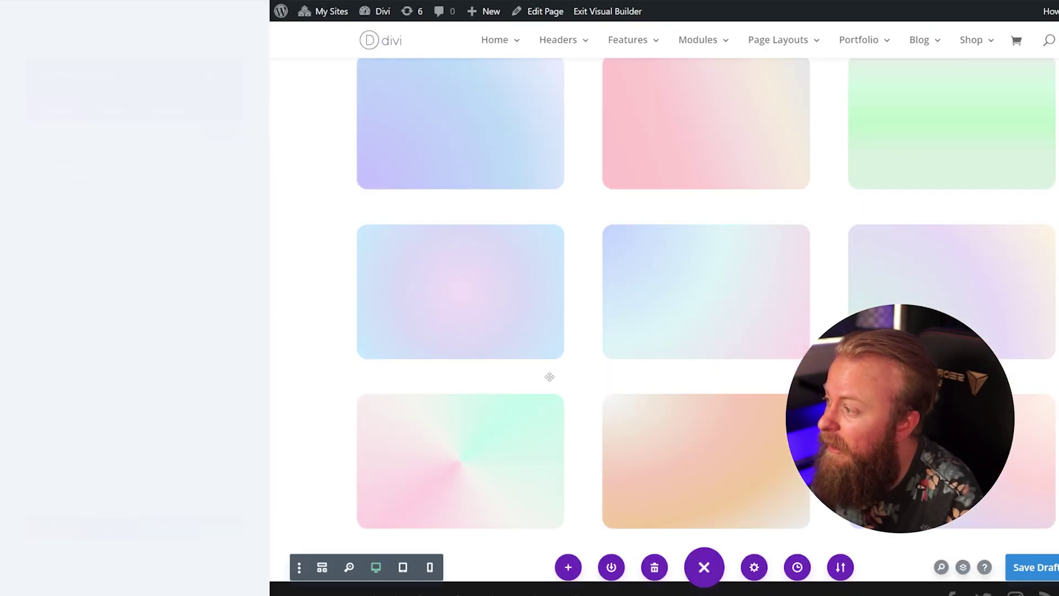
left_click(306, 338)
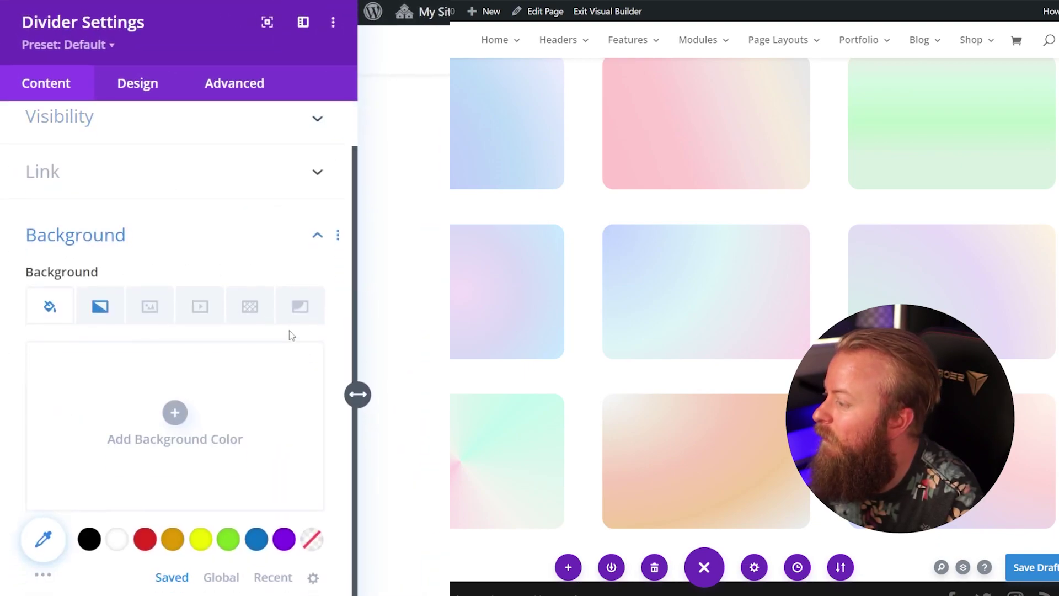
left_click(338, 237)
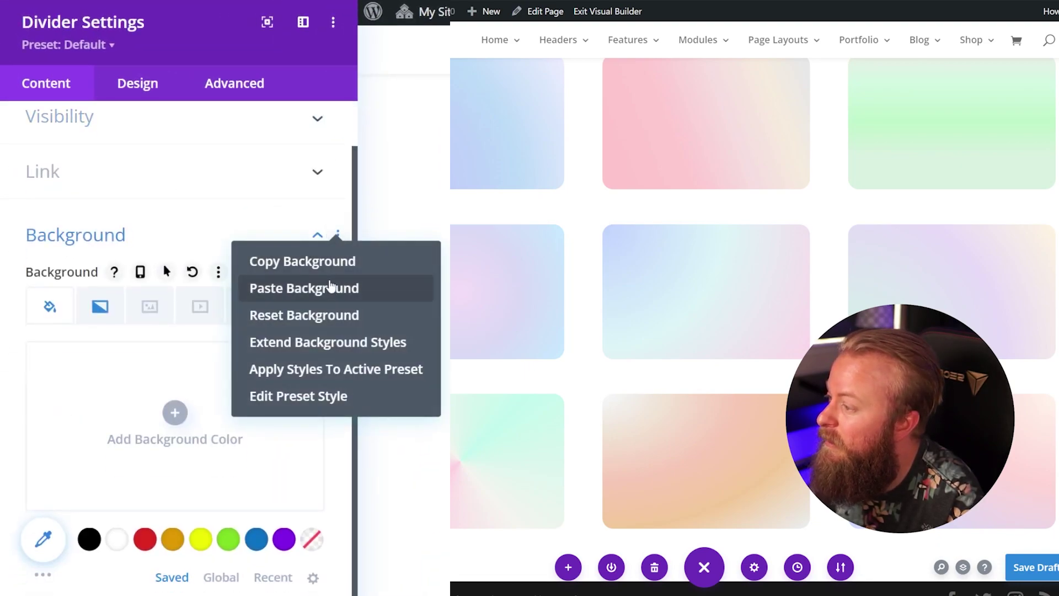
left_click(330, 269)
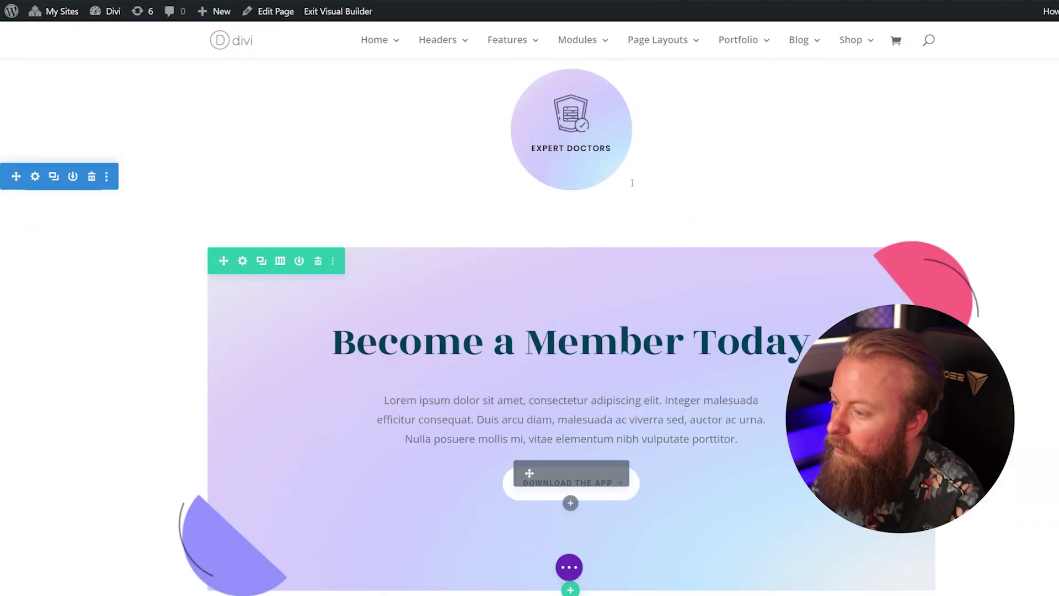
Step: Paste the copied peach-orange gradient into the Become a Member Today row's background
scroll(539, 286, "down", 1)
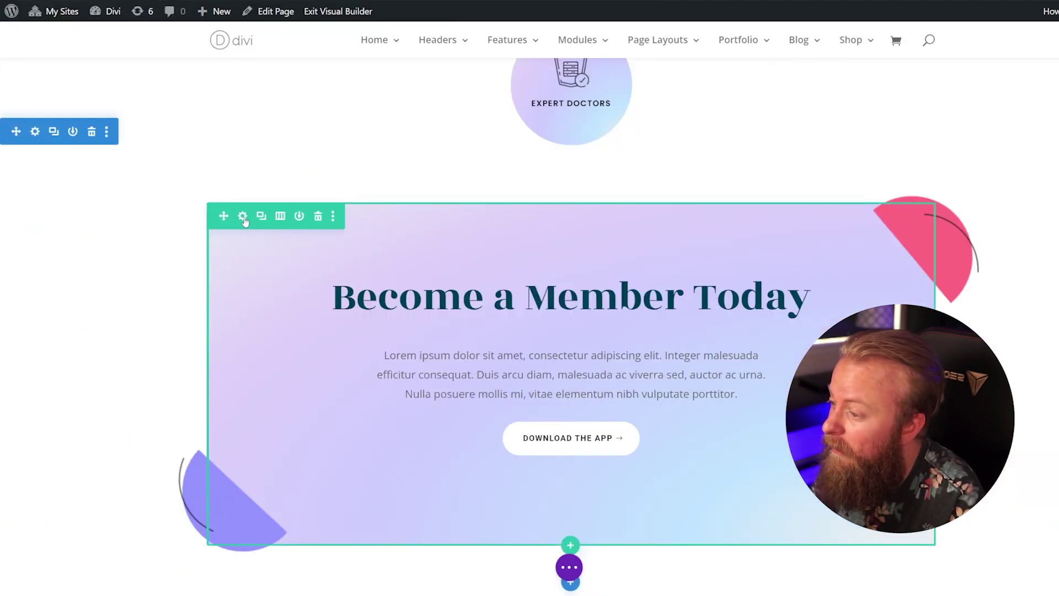
left_click(243, 216)
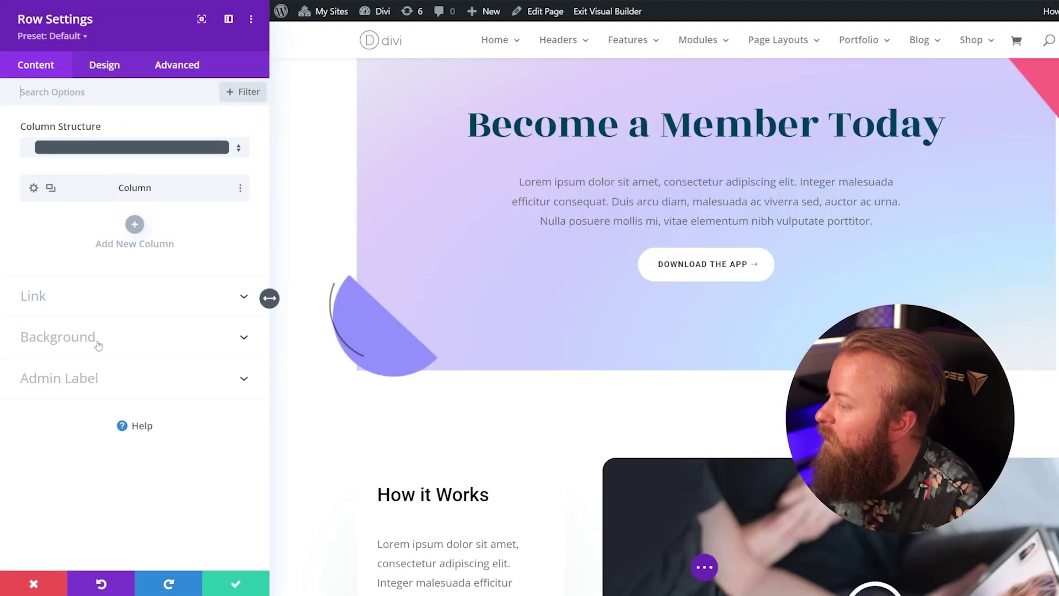
left_click(99, 337)
left_click(252, 179)
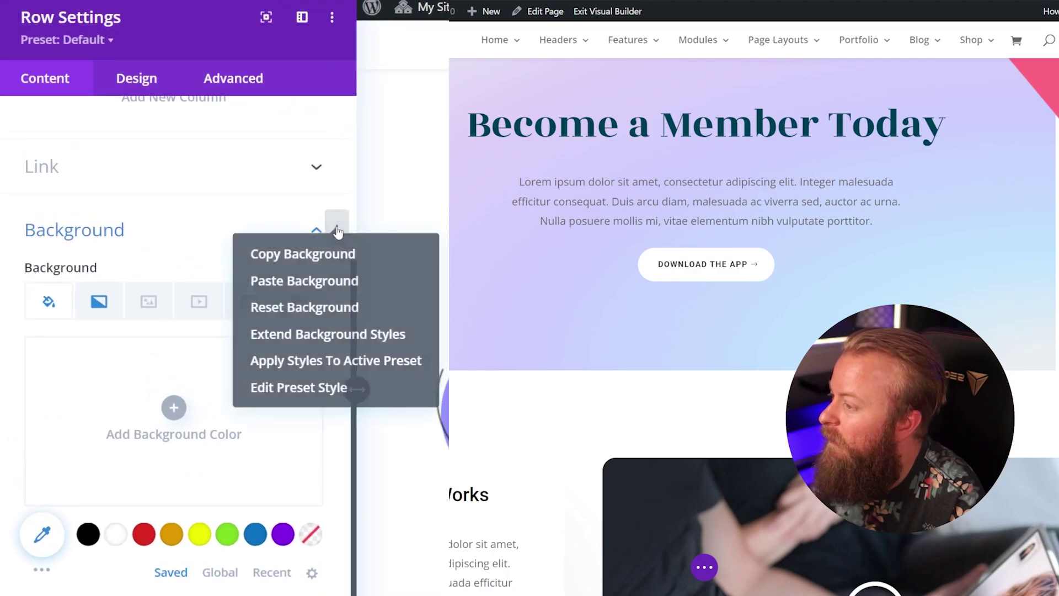
left_click(332, 292)
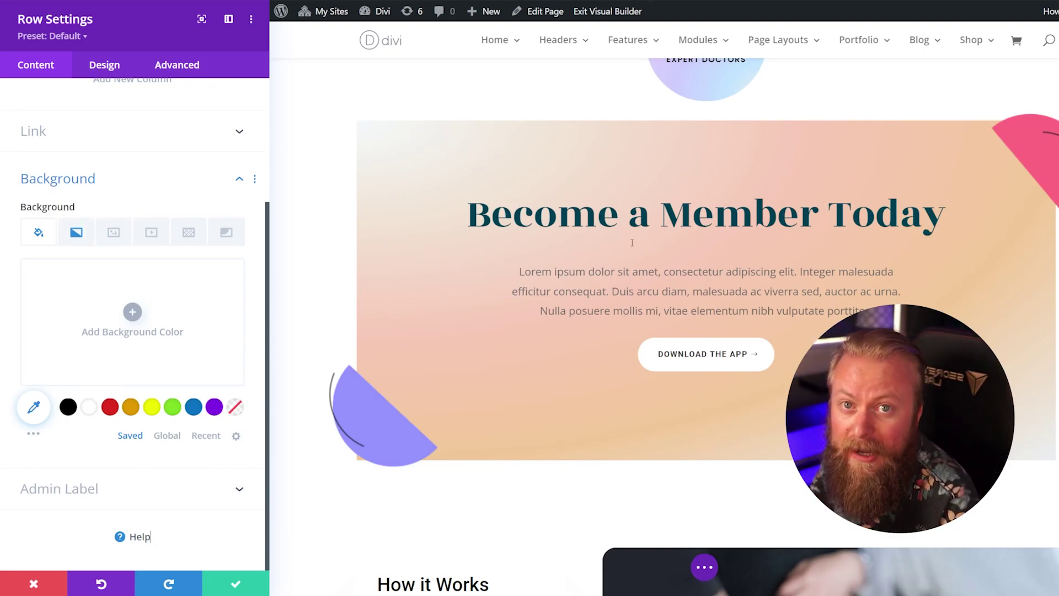
Step: Set the row gradient's 45% stop to transparent, after briefly trying green
left_click(76, 234)
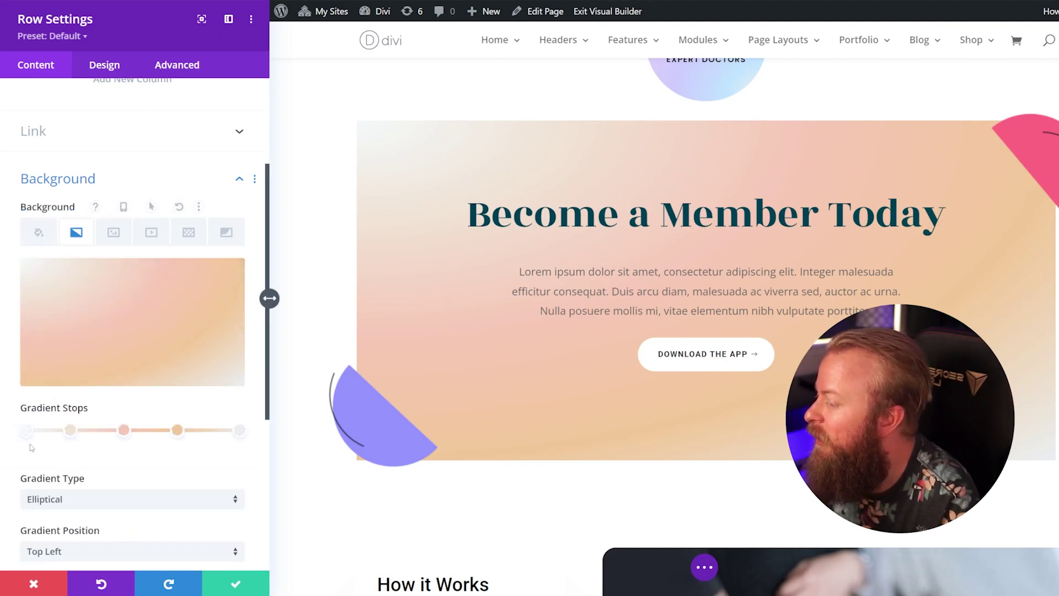
scroll(83, 138, "up", 3)
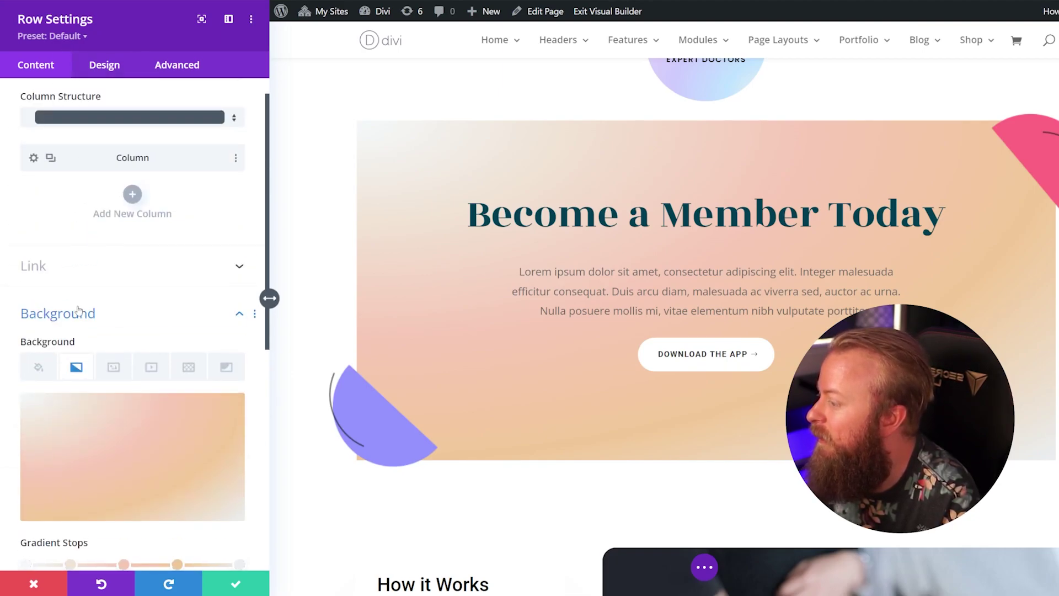
scroll(81, 373, "down", 3)
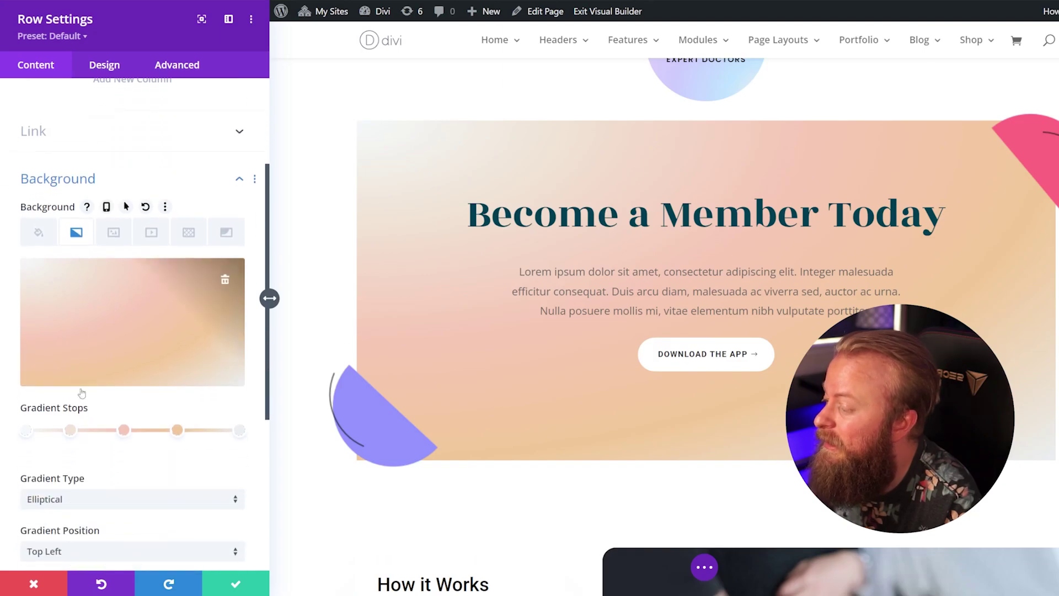
left_click(121, 429)
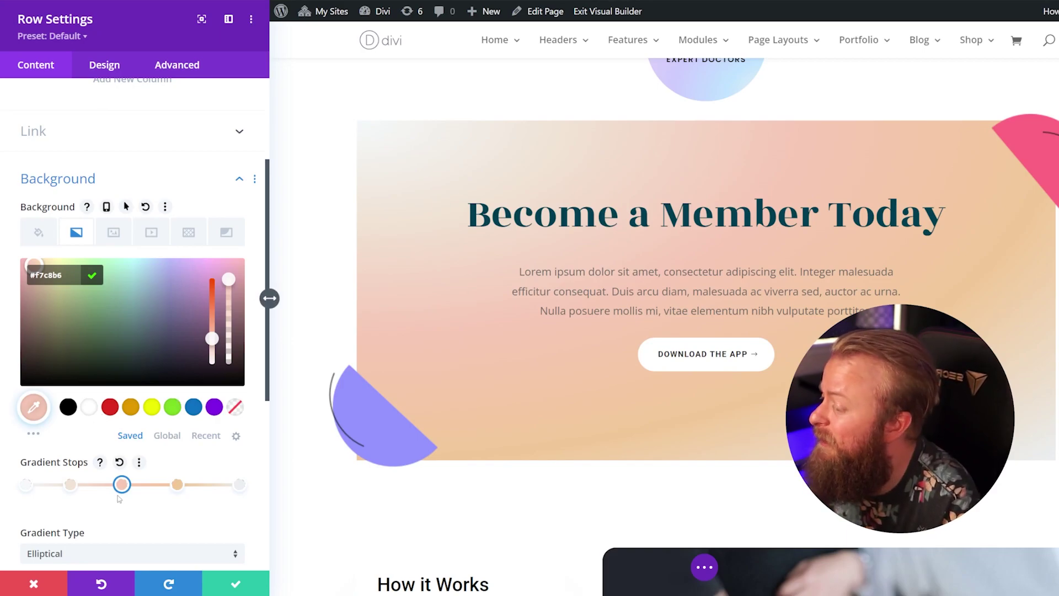
left_click(174, 410)
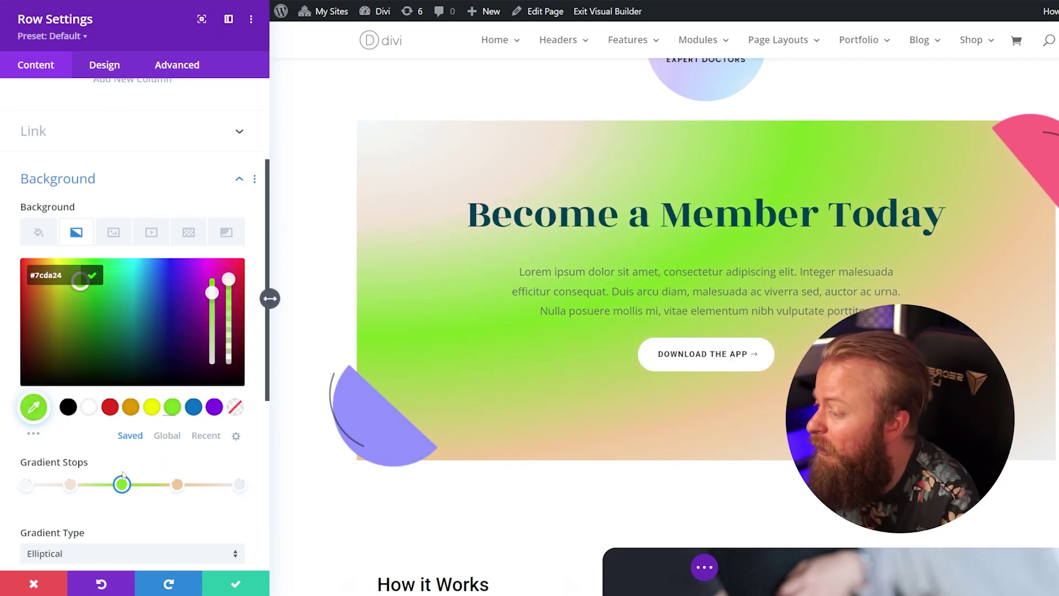
left_click(235, 408)
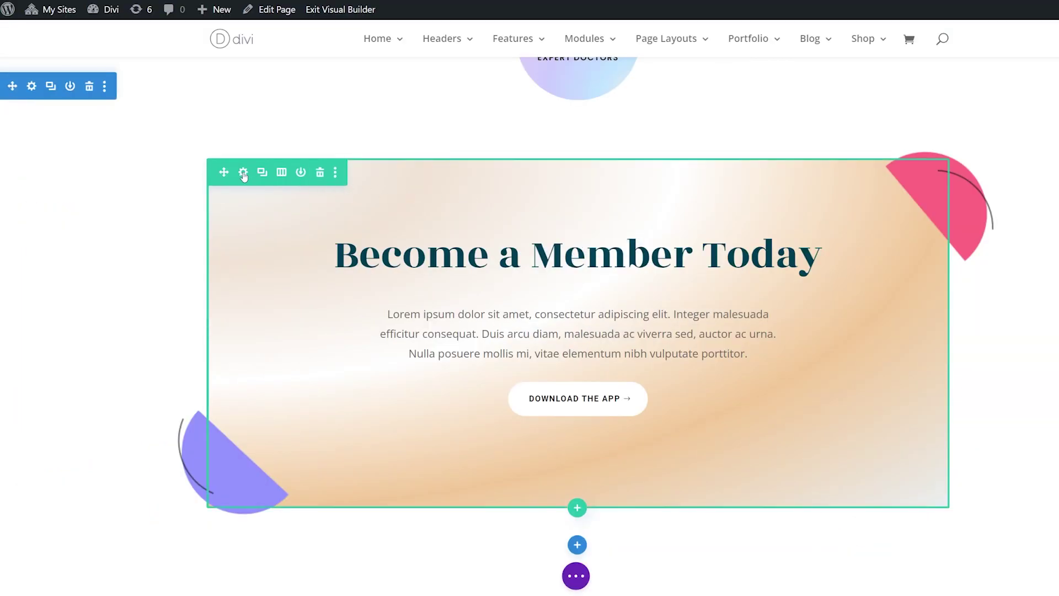
Step: Reopen Row Settings from the gear on the Become a Member Today row toolbar
left_click(242, 173)
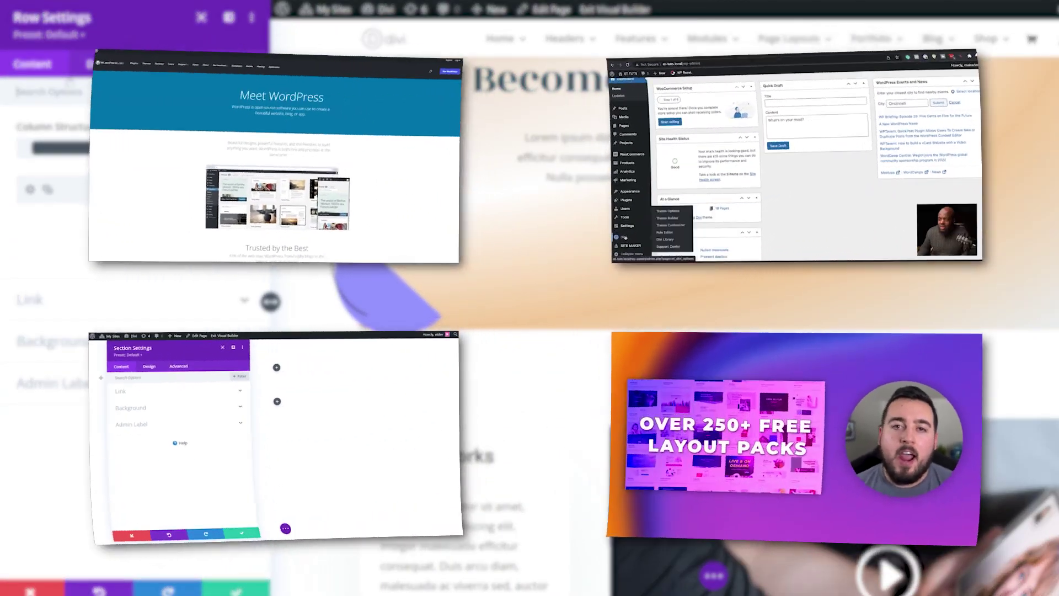